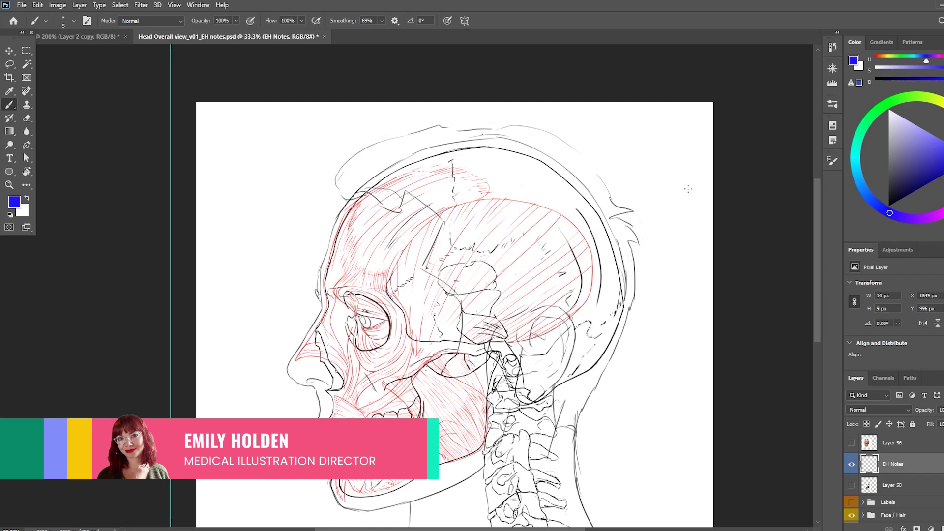
pyautogui.scroll(1, 688, 189)
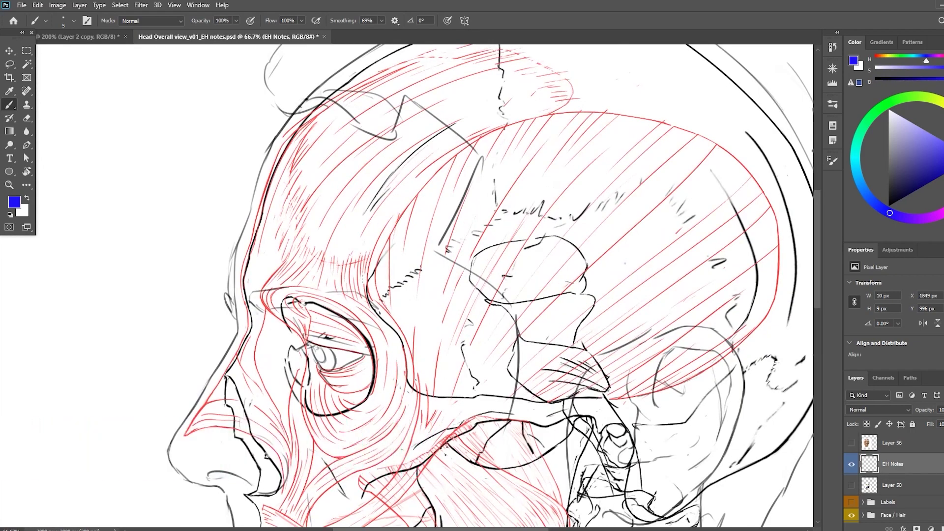
# Draw a blue curve along the temple from above the eye socket up toward the skull top
pyautogui.moveTo(548, 148); pyautogui.dragTo(509, 207)
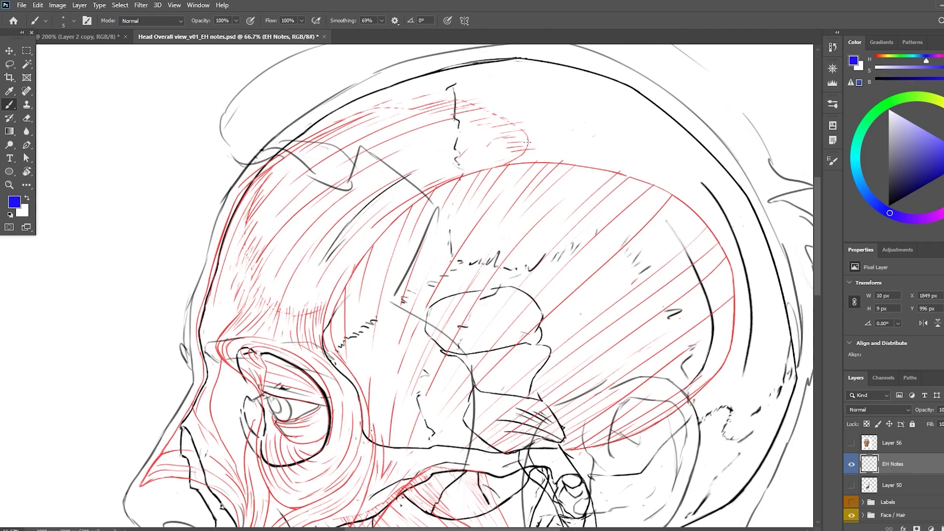
pyautogui.moveTo(530, 140)
pyautogui.mouseDown()
pyautogui.moveTo(399, 194)
pyautogui.moveTo(339, 261)
pyautogui.moveTo(318, 339)
pyautogui.mouseUp()
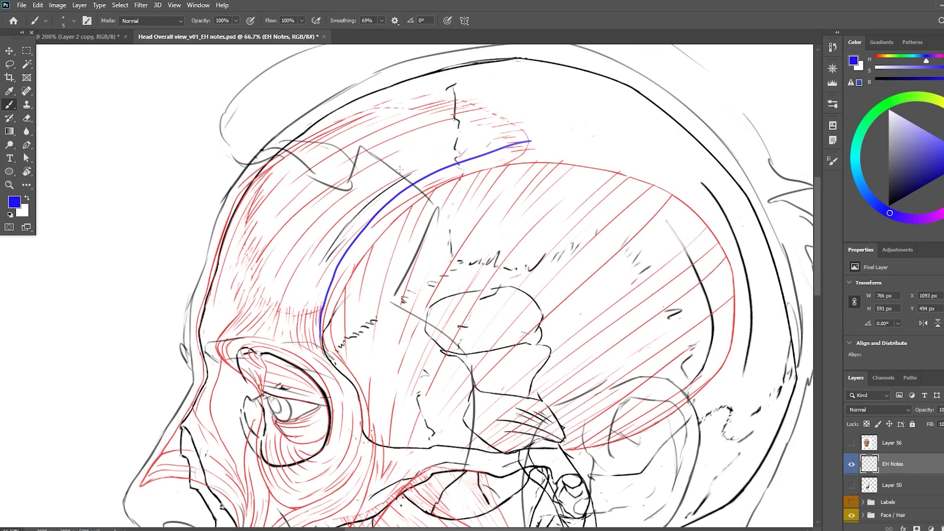
pyautogui.moveTo(458, 169); pyautogui.dragTo(528, 118)
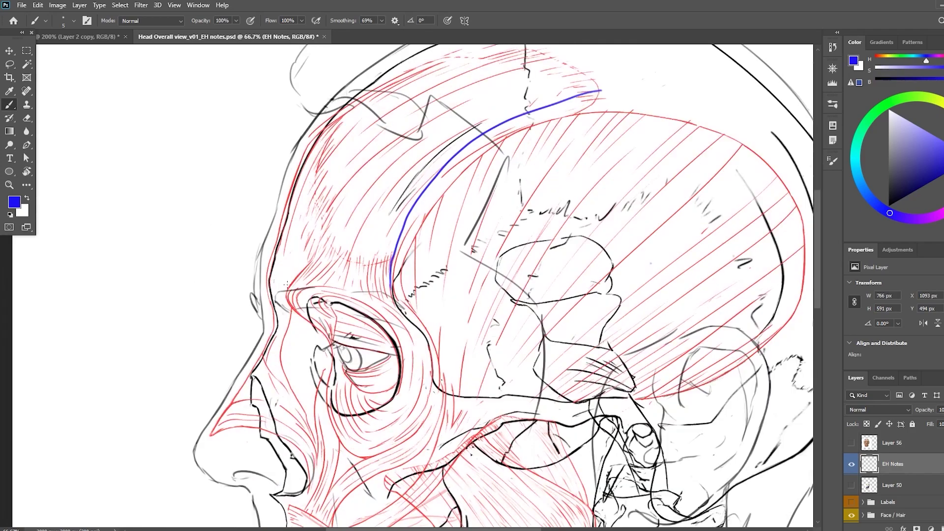
pyautogui.moveTo(391, 309); pyautogui.dragTo(401, 276)
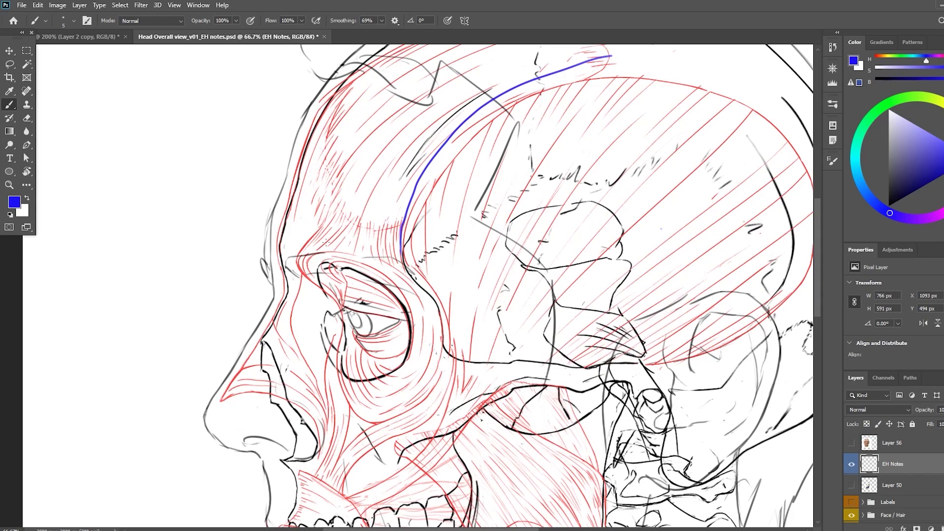
# Continue the blue temple line down around the outer eye socket, undoing a stray brow stroke
pyautogui.hotkey('ctrl', '+')
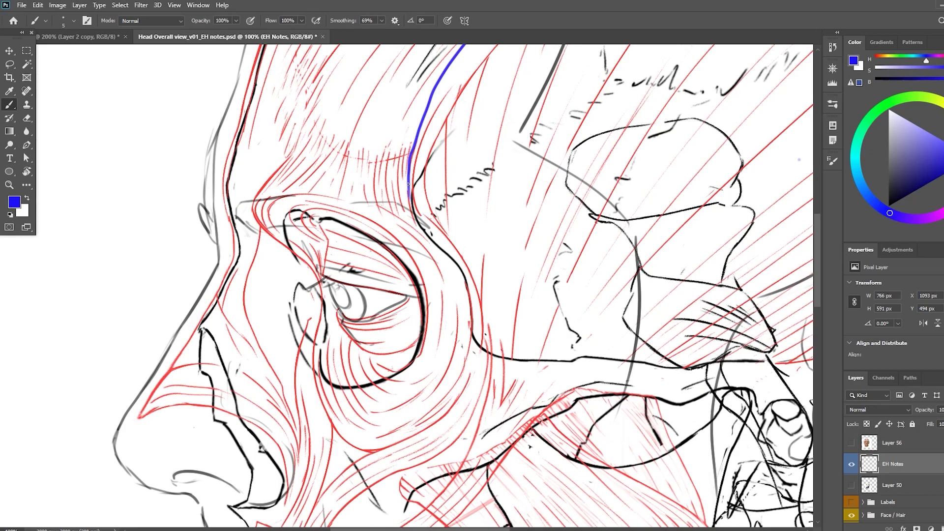
pyautogui.moveTo(407, 220)
pyautogui.mouseDown()
pyautogui.moveTo(462, 299)
pyautogui.moveTo(467, 338)
pyautogui.moveTo(455, 391)
pyautogui.moveTo(396, 443)
pyautogui.mouseUp()
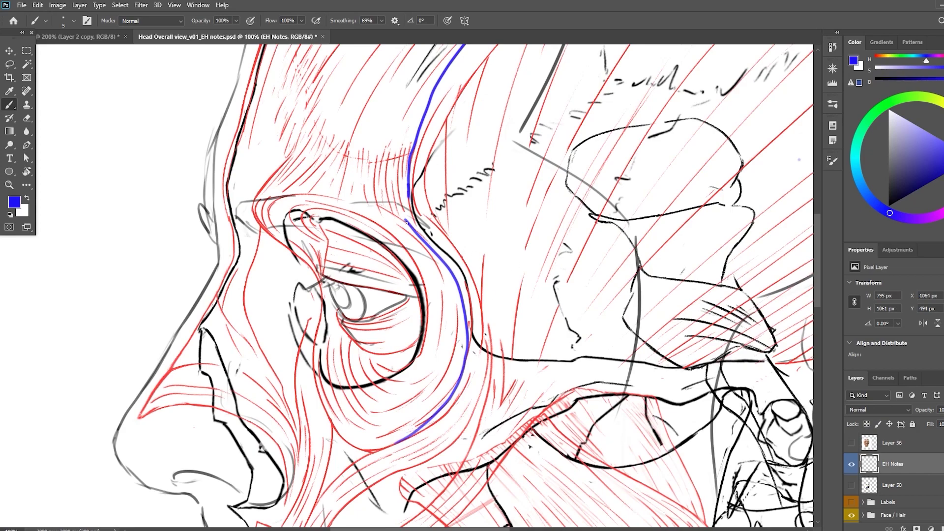
pyautogui.moveTo(402, 220)
pyautogui.mouseDown()
pyautogui.moveTo(336, 194)
pyautogui.moveTo(257, 197)
pyautogui.mouseUp()
pyautogui.hotkey('ctrl', 'z')
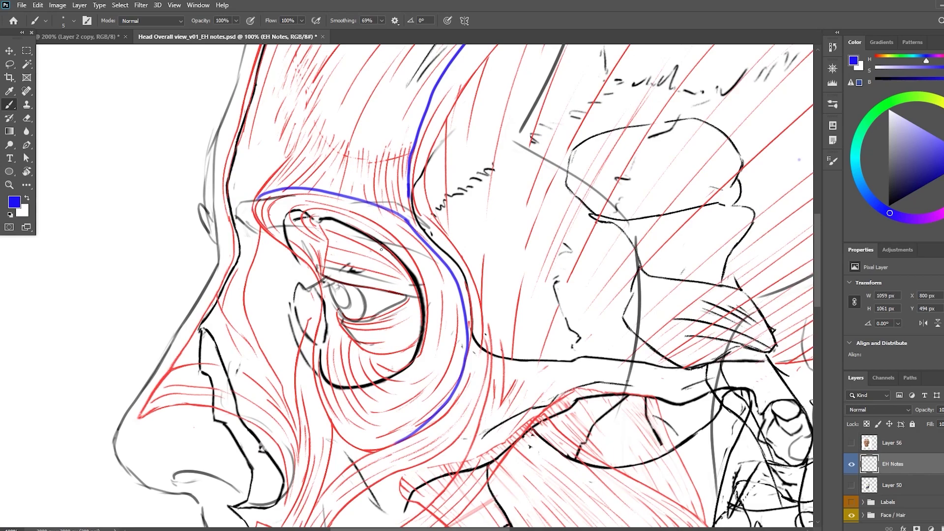
pyautogui.scroll(3, 379, 253)
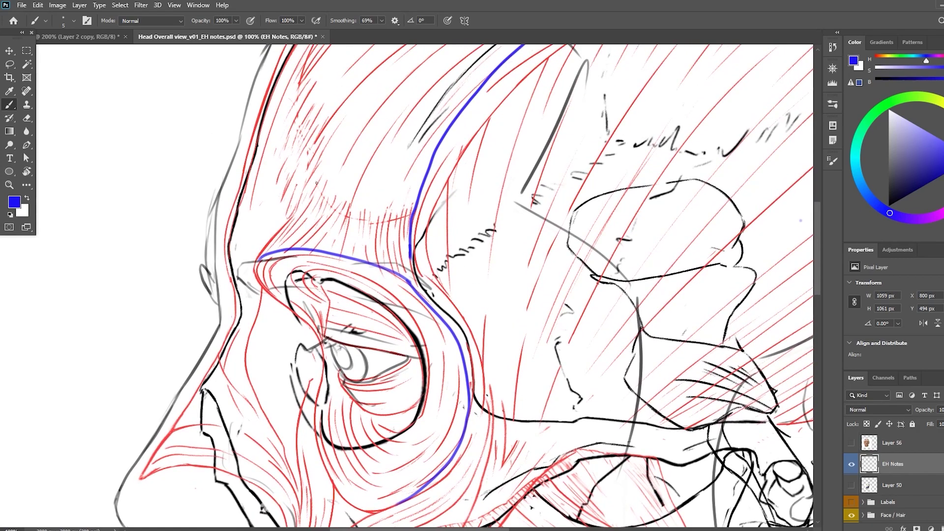
# Trace the brow ridge with short blue marks joining the temple curve
pyautogui.moveTo(387, 253)
pyautogui.mouseDown()
pyautogui.moveTo(393, 278)
pyautogui.moveTo(404, 275)
pyautogui.mouseUp()
pyautogui.moveTo(308, 236)
pyautogui.mouseDown()
pyautogui.moveTo(314, 248)
pyautogui.moveTo(288, 251)
pyautogui.mouseUp()
pyautogui.moveTo(459, 362); pyautogui.dragTo(577, 288)
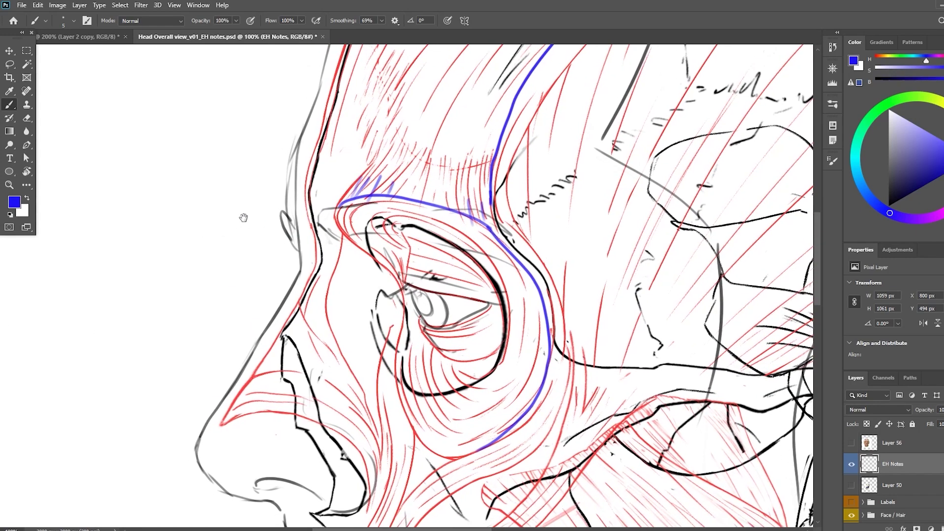
# Add several blue strokes fanning upward from the nose bridge between the brows
pyautogui.moveTo(367, 172); pyautogui.dragTo(397, 187)
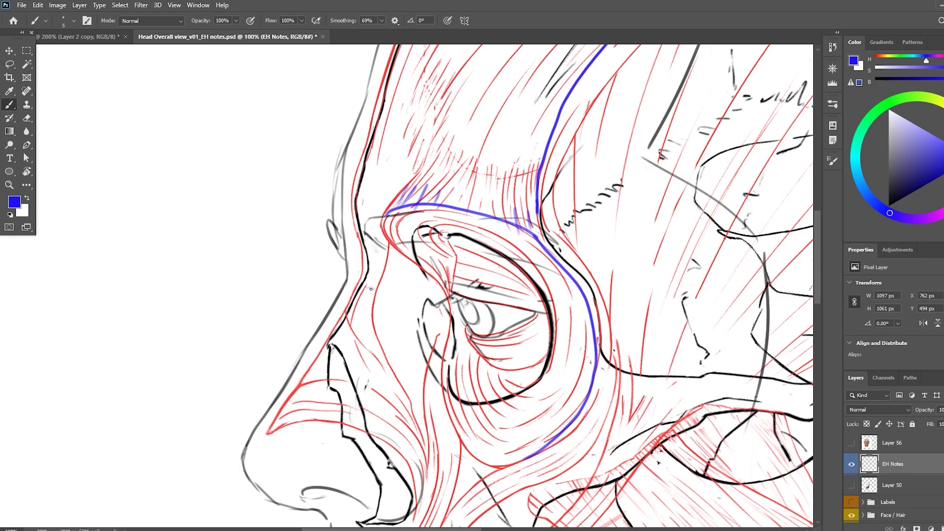
pyautogui.moveTo(374, 288); pyautogui.dragTo(391, 193)
pyautogui.moveTo(373, 287); pyautogui.dragTo(374, 189)
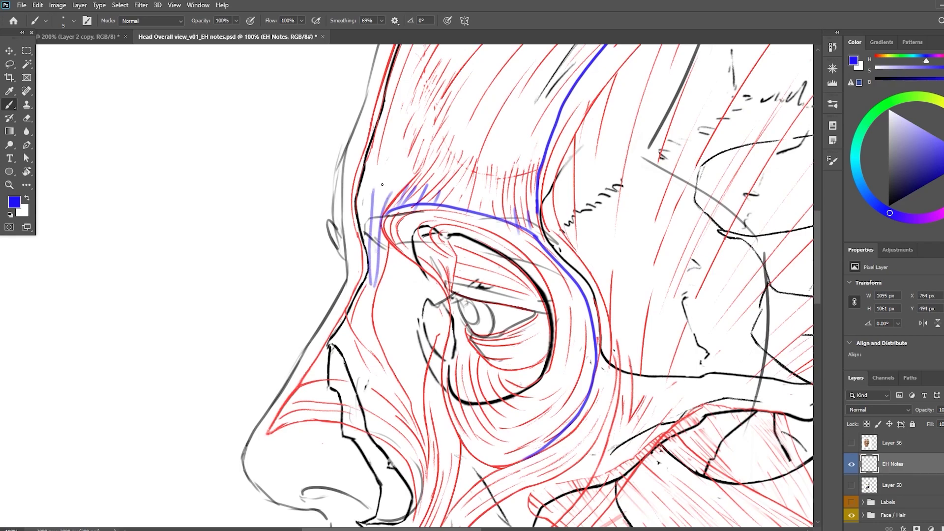
pyautogui.moveTo(363, 280); pyautogui.dragTo(357, 189)
pyautogui.moveTo(368, 243); pyautogui.dragTo(367, 177)
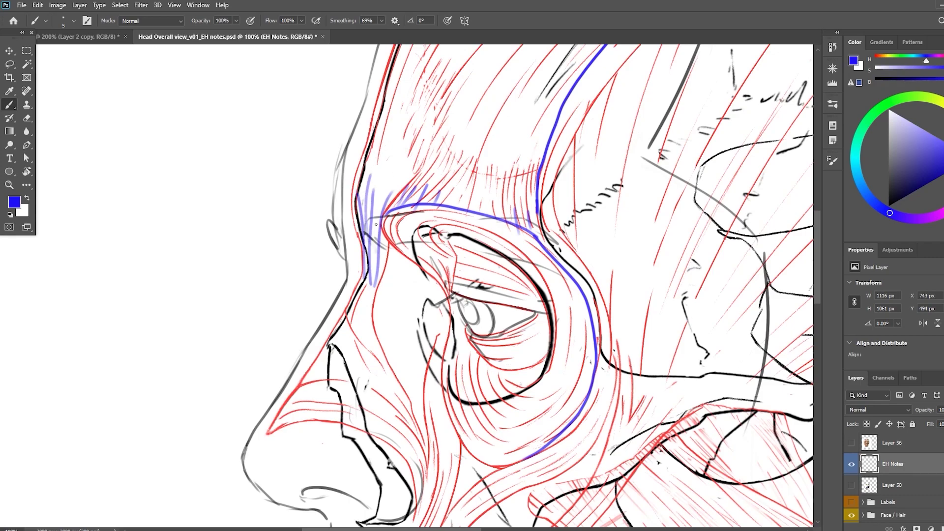
pyautogui.moveTo(378, 225)
pyautogui.mouseDown()
pyautogui.moveTo(390, 174)
pyautogui.moveTo(375, 169)
pyautogui.moveTo(385, 169)
pyautogui.mouseUp()
pyautogui.moveTo(307, 221); pyautogui.dragTo(226, 96)
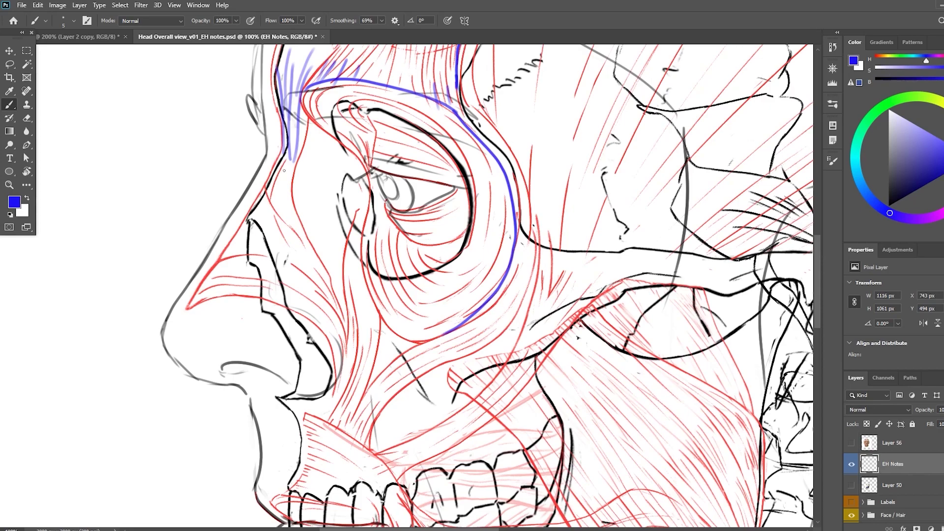
# Lower brush smoothing to 5% and sketch light-blue strokes over the temple and cheek
pyautogui.click(382, 20)
pyautogui.moveTo(384, 33); pyautogui.dragTo(353, 32)
pyautogui.moveTo(287, 172); pyautogui.dragTo(289, 213)
pyautogui.moveTo(285, 166); pyautogui.dragTo(294, 229)
pyautogui.moveTo(272, 182); pyautogui.dragTo(300, 253)
pyautogui.moveTo(257, 199); pyautogui.dragTo(310, 266)
pyautogui.moveTo(248, 225); pyautogui.dragTo(310, 265)
pyautogui.moveTo(251, 244); pyautogui.dragTo(314, 271)
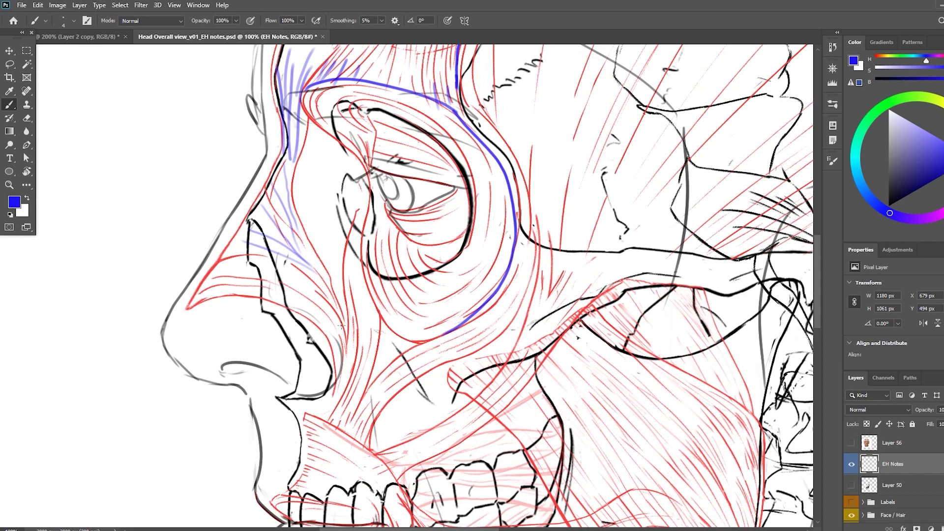
# Undo the cheek strokes and draw a thin blue line running down beside the nose
pyautogui.hotkey('ctrl', 'z')
pyautogui.hotkey('ctrl', 'z')
pyautogui.hotkey('ctrl', 'z')
pyautogui.hotkey('ctrl', 'z')
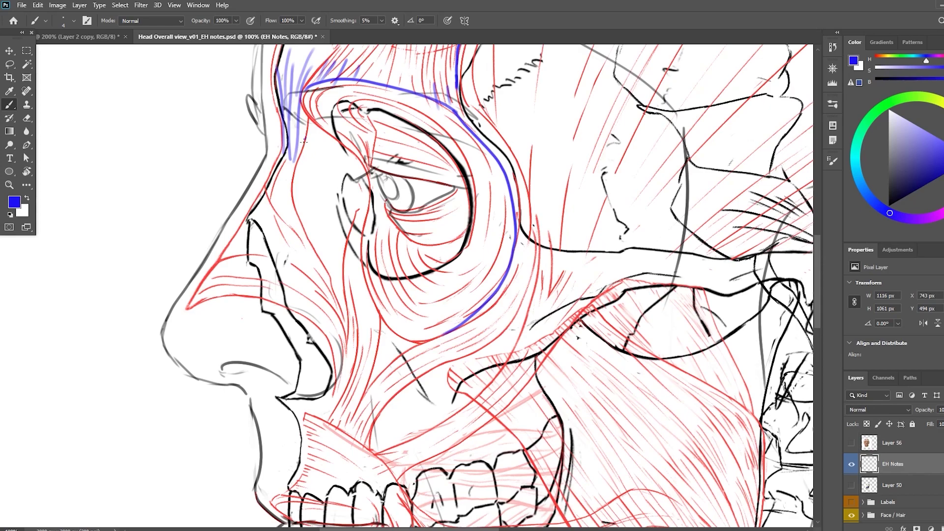
pyautogui.moveTo(303, 144); pyautogui.dragTo(330, 294)
pyautogui.moveTo(590, 369); pyautogui.dragTo(439, 371)
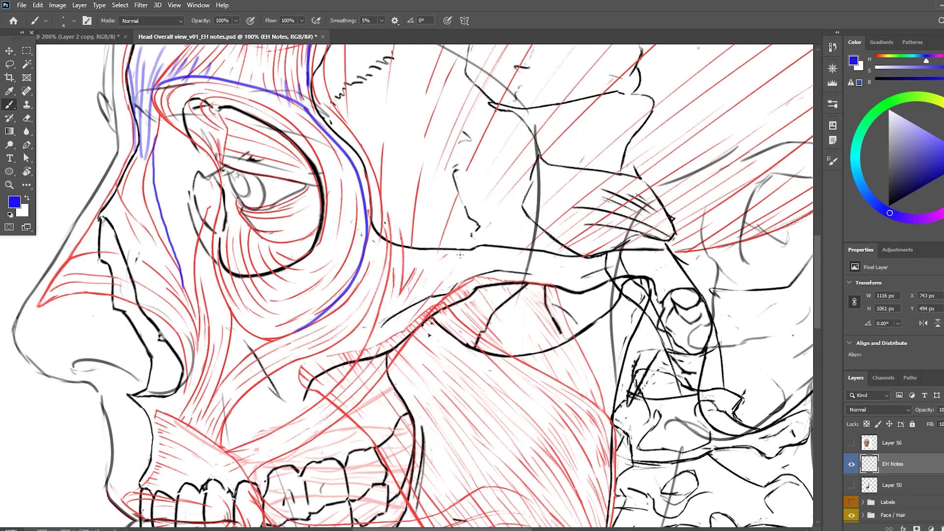
# Draw blue lines below the cheekbone toward the jaw, down and across the cheek, and above the eye socket
pyautogui.moveTo(465, 252); pyautogui.dragTo(513, 281)
pyautogui.moveTo(265, 272); pyautogui.dragTo(336, 373)
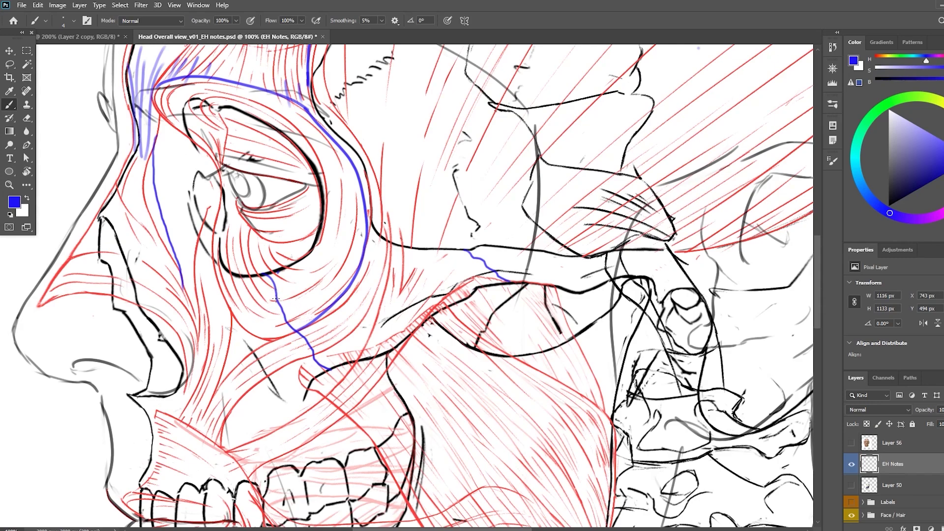
pyautogui.moveTo(317, 167)
pyautogui.mouseDown()
pyautogui.moveTo(356, 159)
pyautogui.moveTo(367, 170)
pyautogui.mouseUp()
pyautogui.scroll(-3, 359, 367)
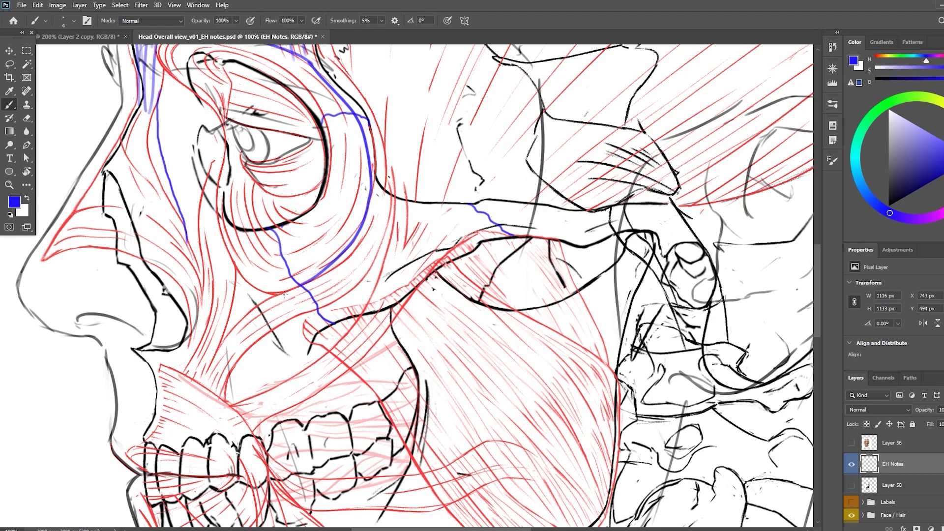
pyautogui.moveTo(280, 294)
pyautogui.mouseDown()
pyautogui.moveTo(346, 262)
pyautogui.moveTo(354, 283)
pyautogui.moveTo(253, 336)
pyautogui.mouseUp()
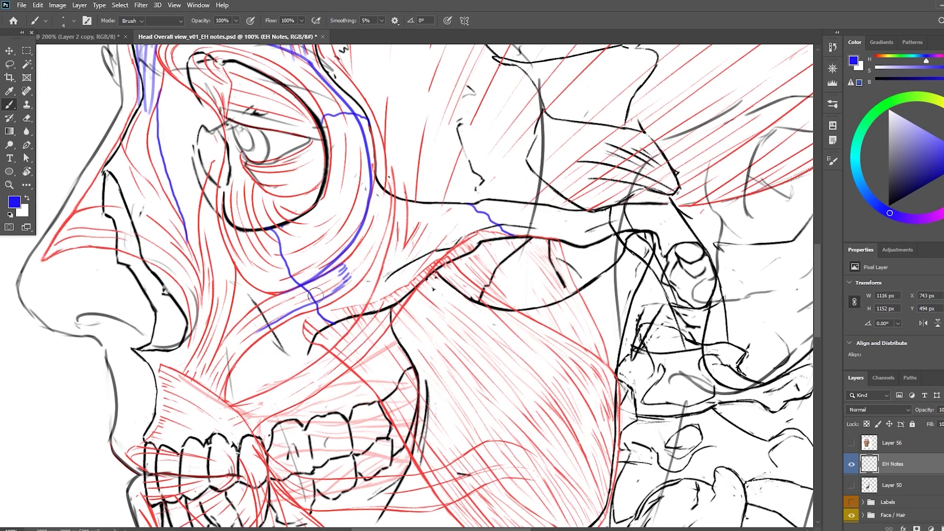
# Erase the stray blue cheek strokes and shrink the eraser size
pyautogui.press('e')
pyautogui.moveTo(295, 275); pyautogui.dragTo(277, 244)
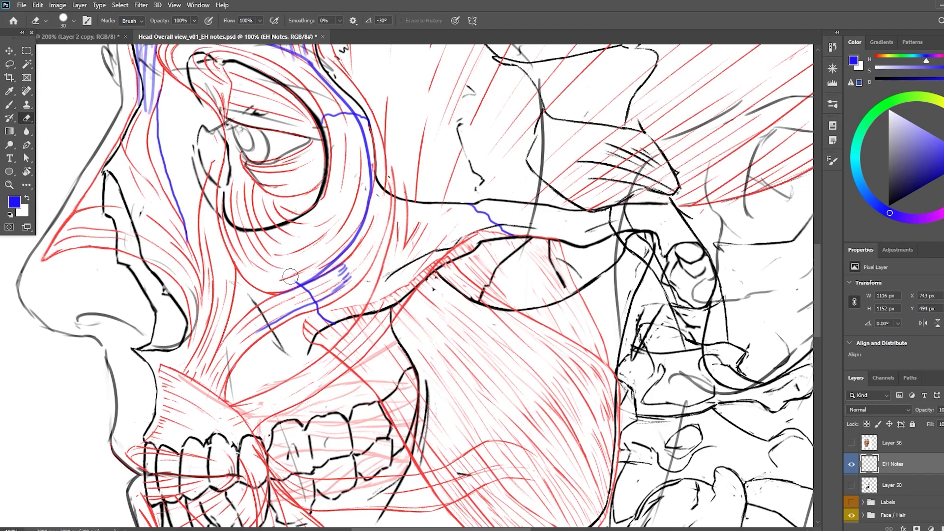
pyautogui.moveTo(309, 290); pyautogui.dragTo(307, 295)
pyautogui.moveTo(339, 280); pyautogui.dragTo(258, 325)
pyautogui.moveTo(443, 203); pyautogui.dragTo(502, 222)
pyautogui.moveTo(346, 118); pyautogui.dragTo(325, 116)
pyautogui.moveTo(399, 240)
pyautogui.mouseDown()
pyautogui.moveTo(413, 262)
pyautogui.moveTo(373, 225)
pyautogui.mouseUp()
pyautogui.press('[')
pyautogui.press('[')
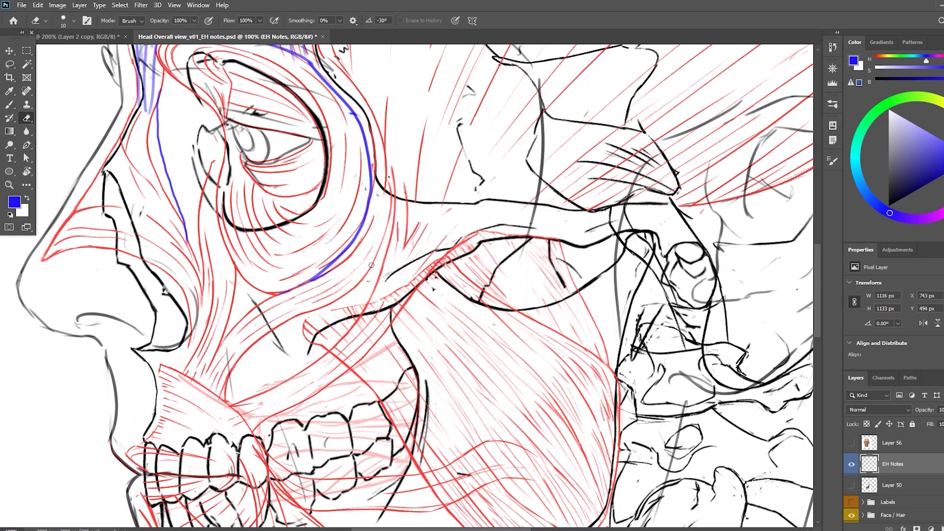
pyautogui.press('[')
# Try new blue strokes on the cheek toward the mouth, undoing the bad ones
pyautogui.press('b')
pyautogui.moveTo(369, 268)
pyautogui.mouseDown()
pyautogui.moveTo(357, 258)
pyautogui.moveTo(310, 313)
pyautogui.mouseUp()
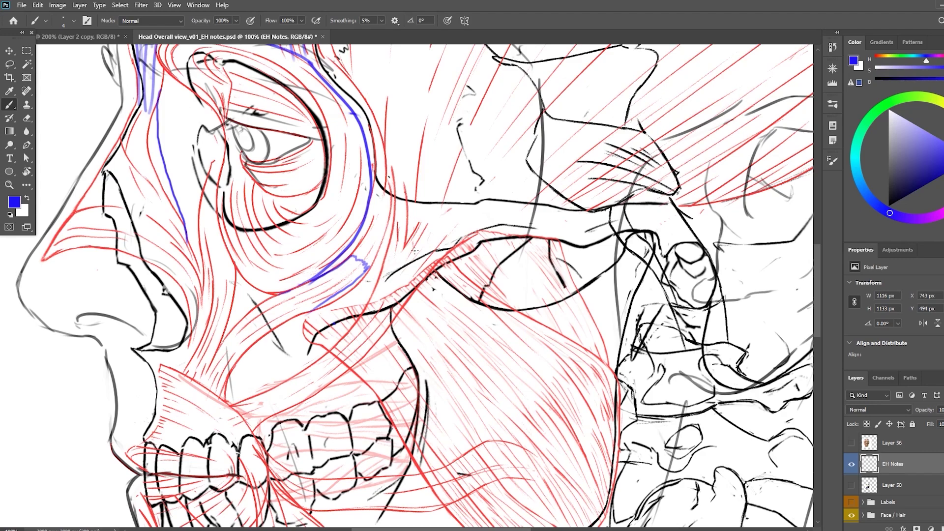
pyautogui.moveTo(413, 252); pyautogui.dragTo(380, 257)
pyautogui.hotkey('ctrl', 'z')
pyautogui.moveTo(390, 251); pyautogui.dragTo(350, 311)
pyautogui.hotkey('ctrl', 'z')
# Draw a curving blue stroke below the eye socket and a long parallel line toward the mouth
pyautogui.moveTo(392, 244)
pyautogui.mouseDown()
pyautogui.moveTo(354, 308)
pyautogui.moveTo(244, 397)
pyautogui.mouseUp()
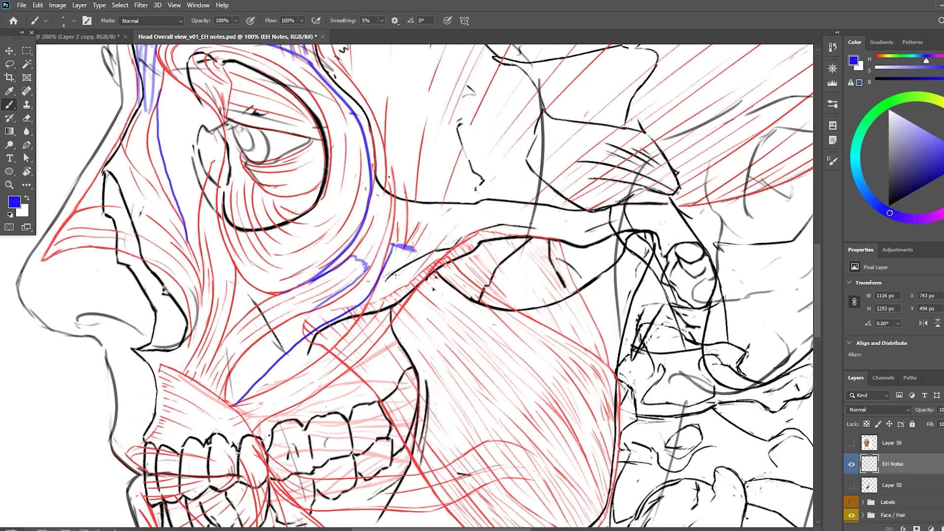
pyautogui.moveTo(414, 251); pyautogui.dragTo(240, 421)
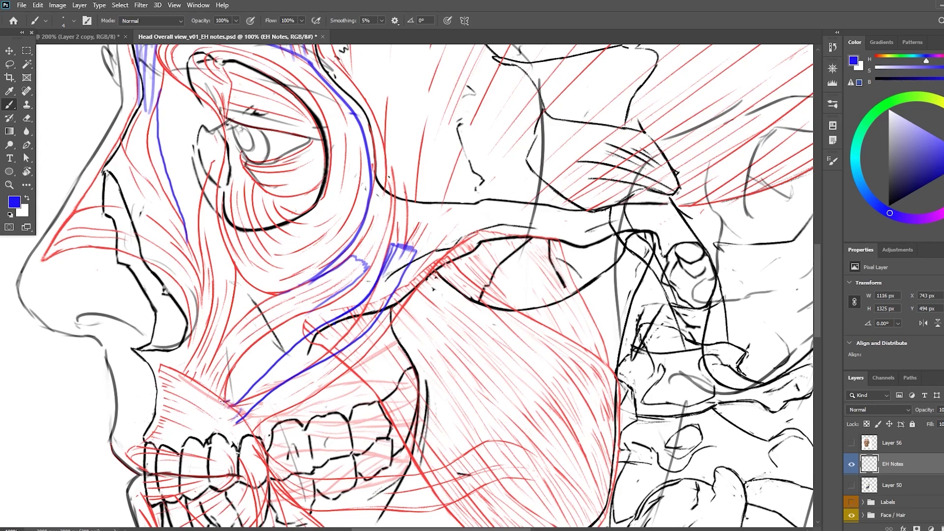
pyautogui.moveTo(231, 400); pyautogui.dragTo(274, 372)
pyautogui.moveTo(225, 402); pyautogui.dragTo(273, 372)
pyautogui.moveTo(229, 410); pyautogui.dragTo(380, 316)
# Retrace and darken the blue diagonal line running down to the mouth corner
pyautogui.press('e')
pyautogui.press('b')
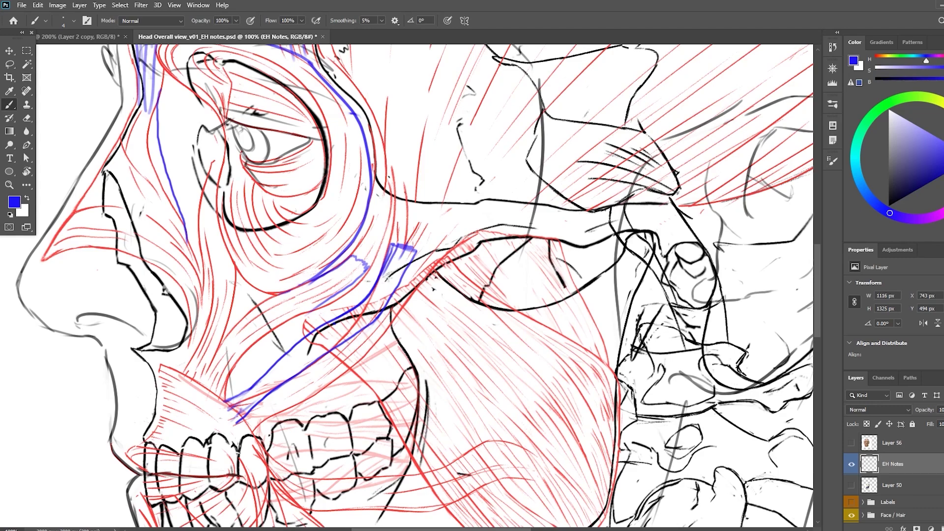
pyautogui.moveTo(399, 267); pyautogui.dragTo(262, 391)
pyautogui.moveTo(365, 318)
pyautogui.mouseDown()
pyautogui.moveTo(291, 372)
pyautogui.moveTo(324, 275)
pyautogui.mouseUp()
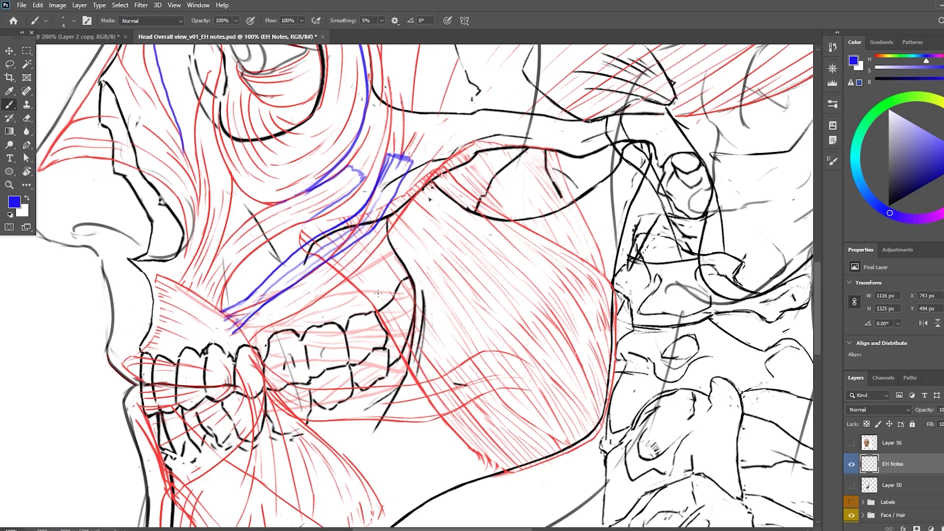
# Add faint strokes below the eye socket and redraw the blue line across the jaw muscle until its length fits
pyautogui.moveTo(430, 197); pyautogui.dragTo(327, 242)
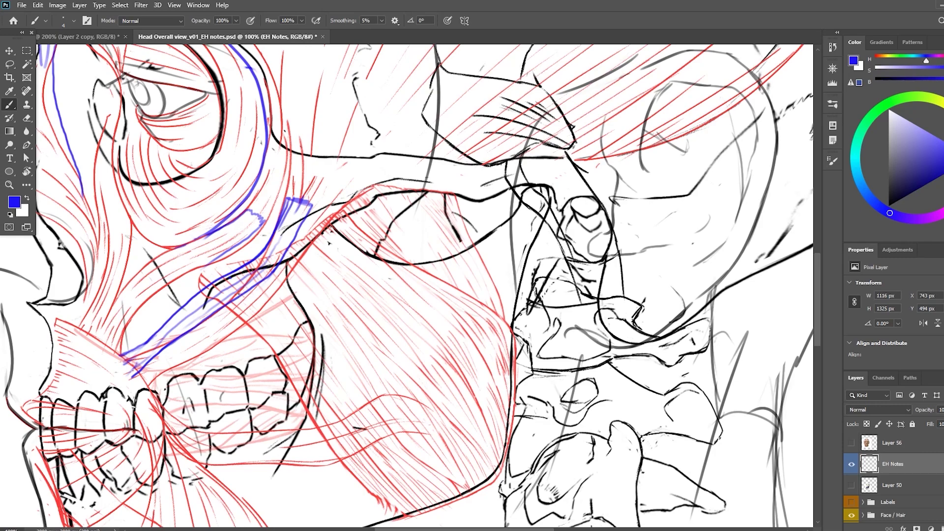
pyautogui.moveTo(171, 180); pyautogui.dragTo(221, 281)
pyautogui.moveTo(389, 155); pyautogui.dragTo(402, 198)
pyautogui.moveTo(236, 275); pyautogui.dragTo(309, 351)
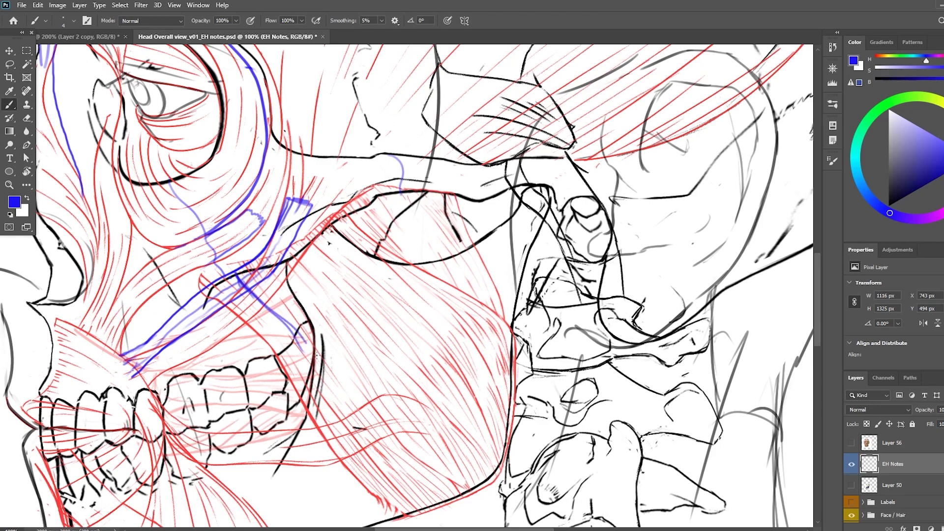
pyautogui.hotkey('ctrl', 'z')
pyautogui.hotkey('ctrl', 'z')
pyautogui.moveTo(236, 274); pyautogui.dragTo(387, 450)
pyautogui.hotkey('ctrl', 'z')
pyautogui.moveTo(237, 273); pyautogui.dragTo(381, 464)
pyautogui.hotkey('ctrl', 'z')
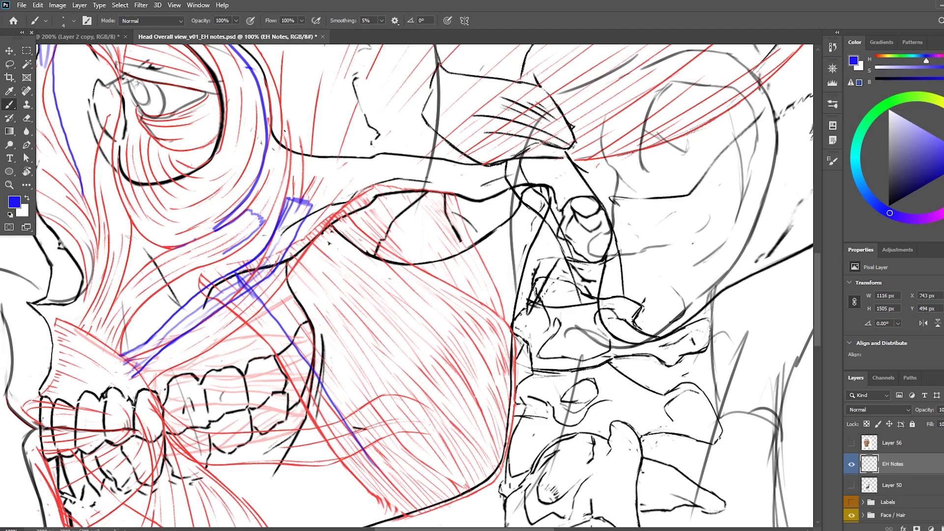
# Extend blue strokes along the cheekbone, down the jaw muscle and diagonally above the jaw joint
pyautogui.moveTo(299, 247); pyautogui.dragTo(355, 212)
pyautogui.moveTo(372, 204); pyautogui.dragTo(442, 283)
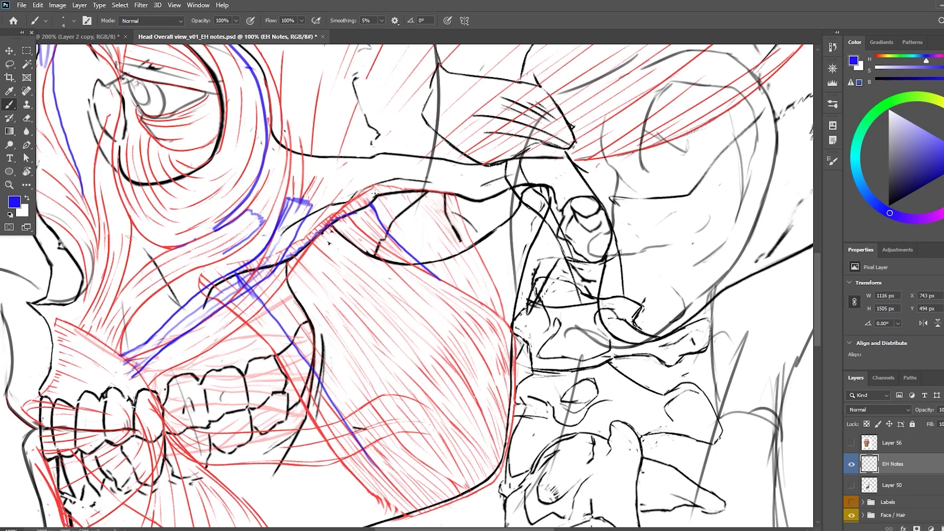
pyautogui.moveTo(358, 157); pyautogui.dragTo(391, 194)
pyautogui.scroll(-2, 434, 173)
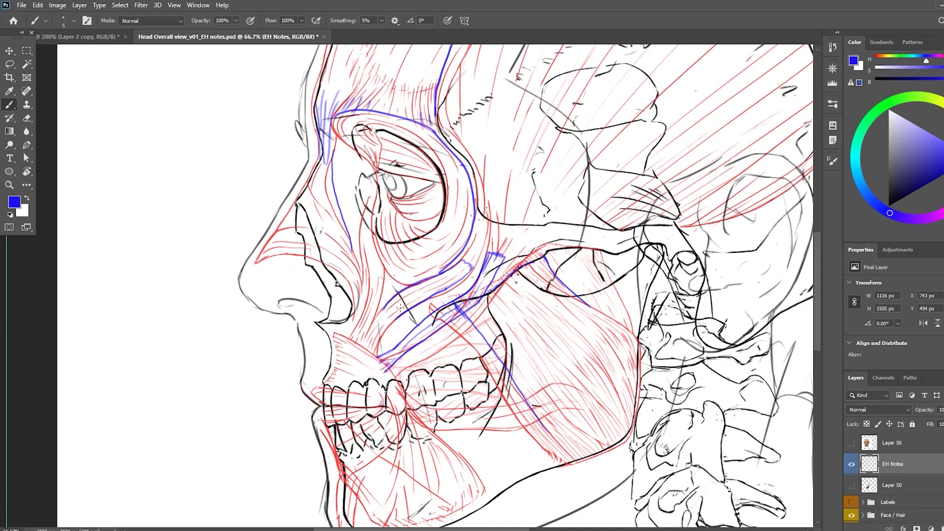
# Outline and fill a blue cheek shape running down toward the mouth
pyautogui.moveTo(388, 273); pyautogui.dragTo(384, 303)
pyautogui.moveTo(422, 301); pyautogui.dragTo(378, 360)
pyautogui.moveTo(412, 306)
pyautogui.mouseDown()
pyautogui.moveTo(395, 345)
pyautogui.moveTo(375, 358)
pyautogui.mouseUp()
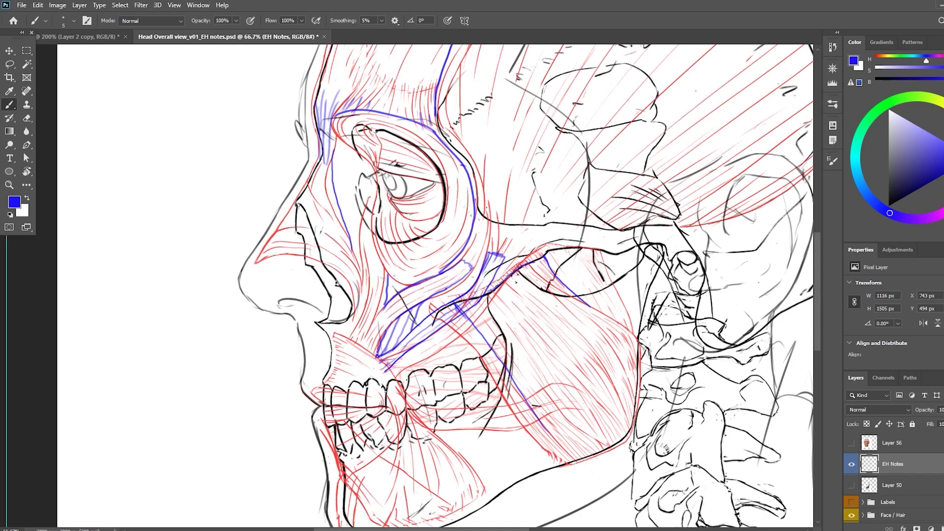
pyautogui.moveTo(378, 341); pyautogui.dragTo(398, 353)
pyautogui.moveTo(414, 322); pyautogui.dragTo(414, 328)
pyautogui.moveTo(430, 297); pyautogui.dragTo(437, 306)
pyautogui.moveTo(429, 337)
pyautogui.mouseDown()
pyautogui.moveTo(407, 371)
pyautogui.moveTo(413, 360)
pyautogui.moveTo(339, 266)
pyautogui.mouseUp()
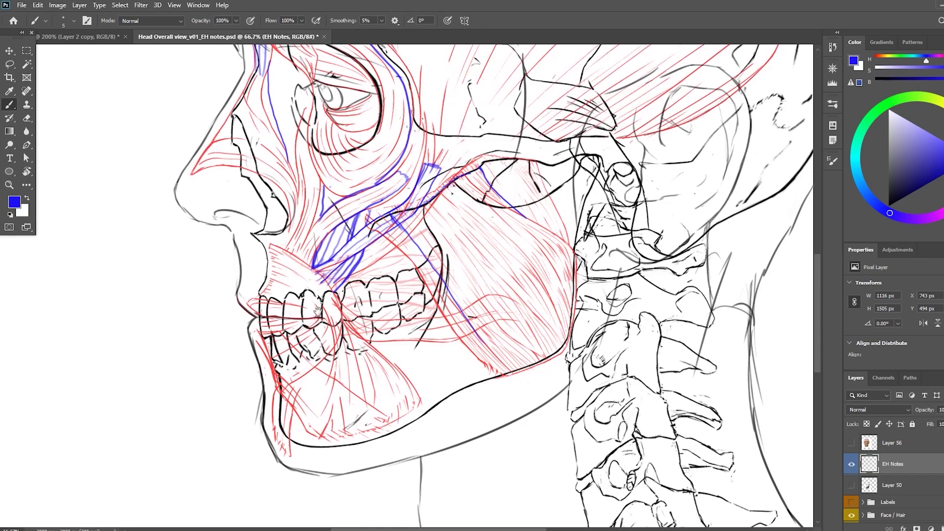
pyautogui.moveTo(322, 344); pyautogui.dragTo(384, 443)
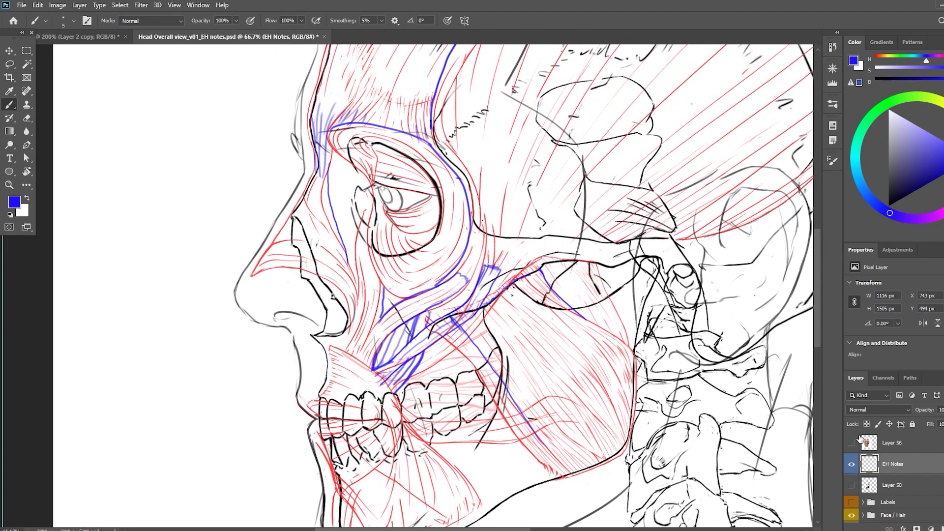
# Hide the EH Notes layer, create a new layer EH, and trace a blue outline along the lips
pyautogui.click(851, 464)
pyautogui.hotkey('ctrl', 'shift', 'n')
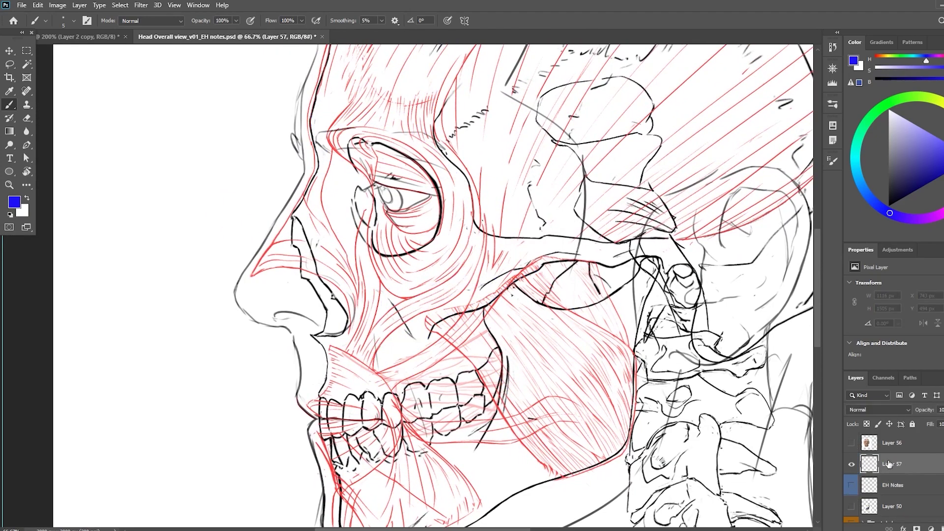
pyautogui.write('EH')
pyautogui.press('Return')
pyautogui.scroll(3, 301, 417)
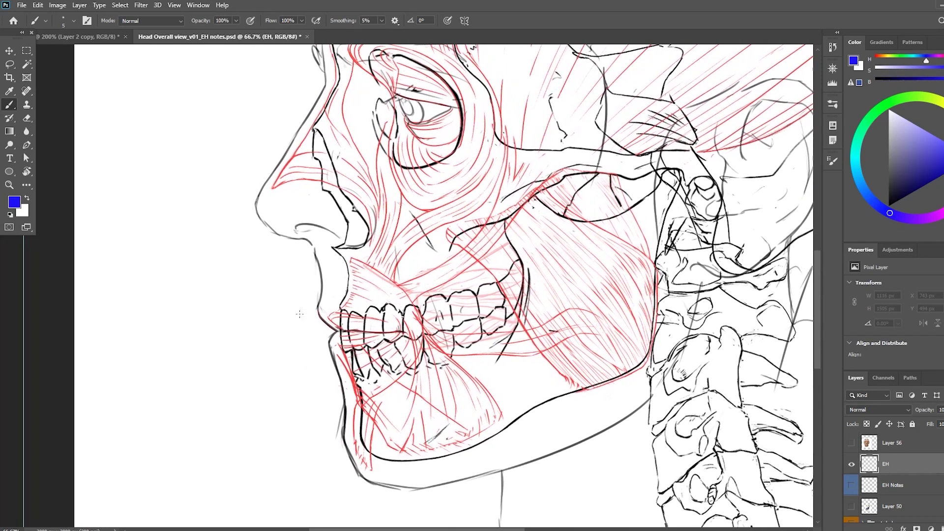
pyautogui.scroll(2, 301, 317)
pyautogui.moveTo(300, 314); pyautogui.dragTo(421, 236)
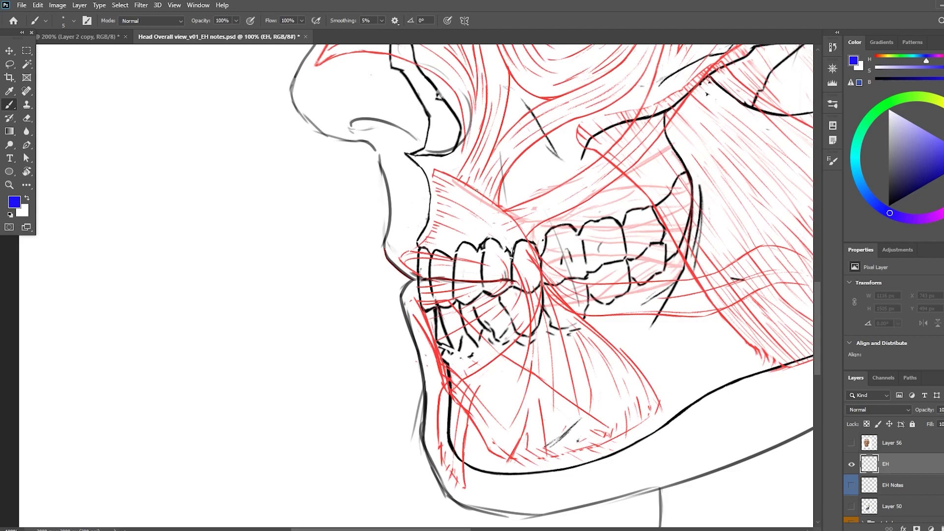
pyautogui.moveTo(477, 188)
pyautogui.mouseDown()
pyautogui.moveTo(440, 172)
pyautogui.moveTo(421, 188)
pyautogui.moveTo(411, 236)
pyautogui.moveTo(411, 311)
pyautogui.moveTo(443, 378)
pyautogui.mouseUp()
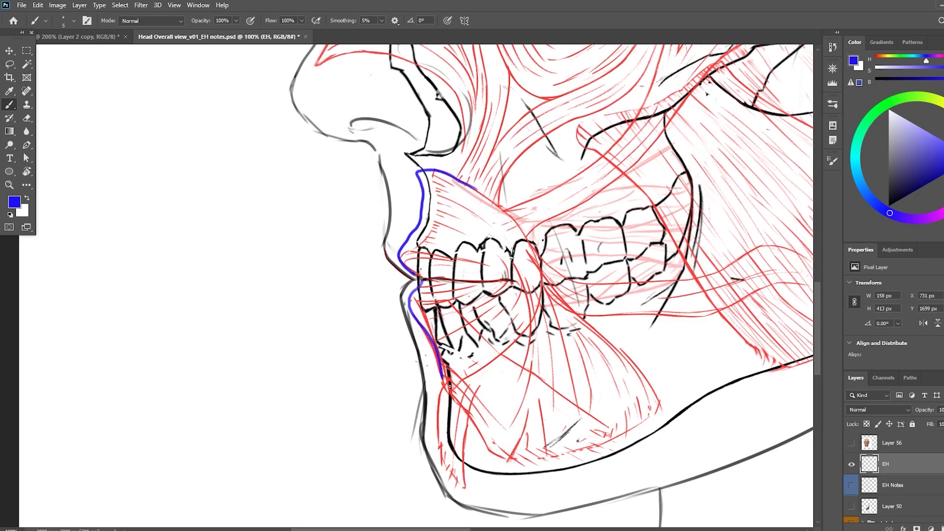
# Trace a blue curve along the back jaw beneath the lower molars and a short mark above the upper molars
pyautogui.press('e')
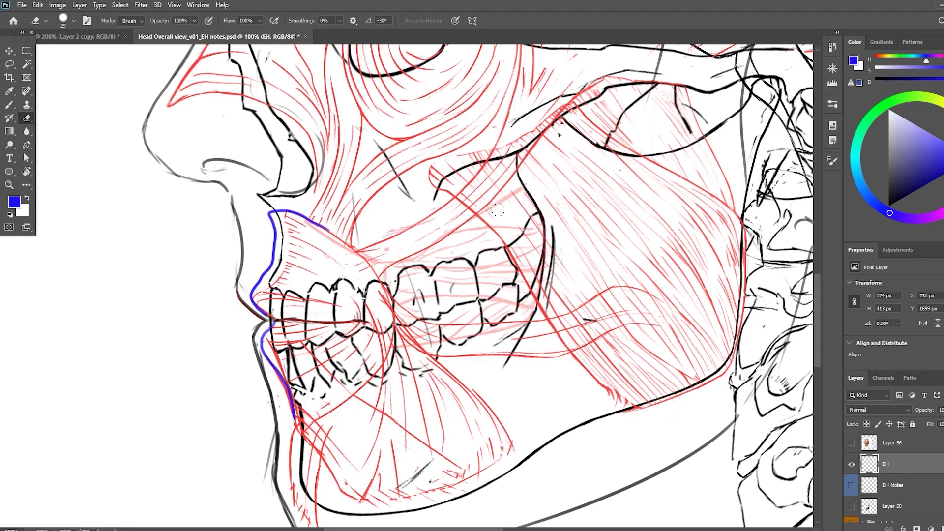
pyautogui.scroll(1, 516, 215)
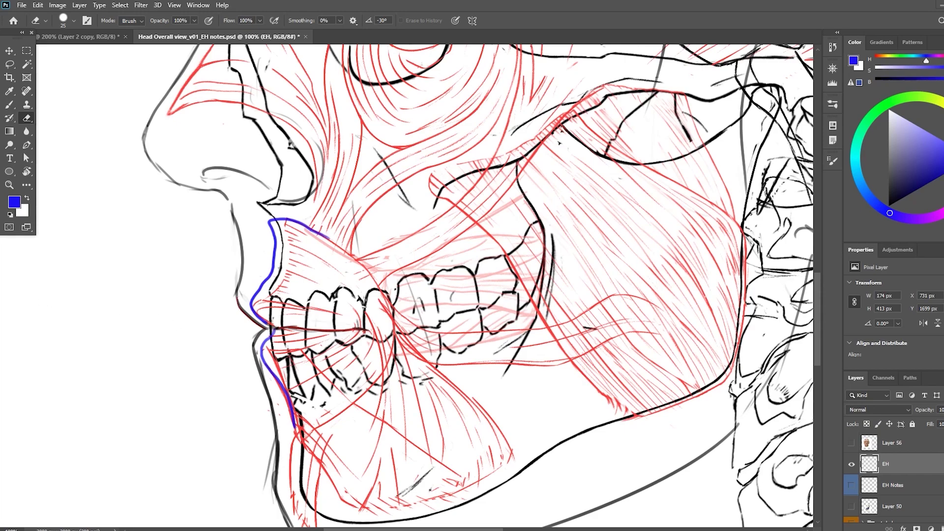
pyautogui.press('b')
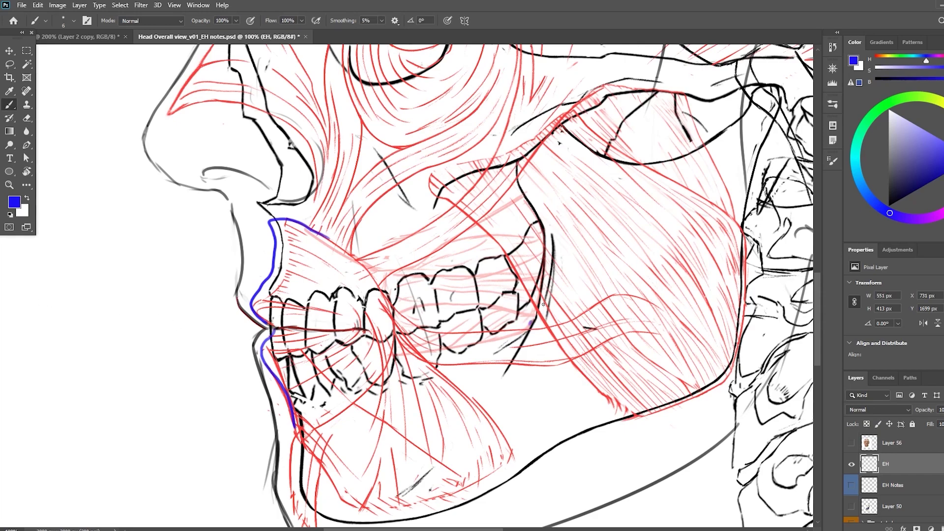
pyautogui.moveTo(533, 323)
pyautogui.mouseDown()
pyautogui.moveTo(510, 349)
pyautogui.moveTo(441, 374)
pyautogui.mouseUp()
pyautogui.press('e')
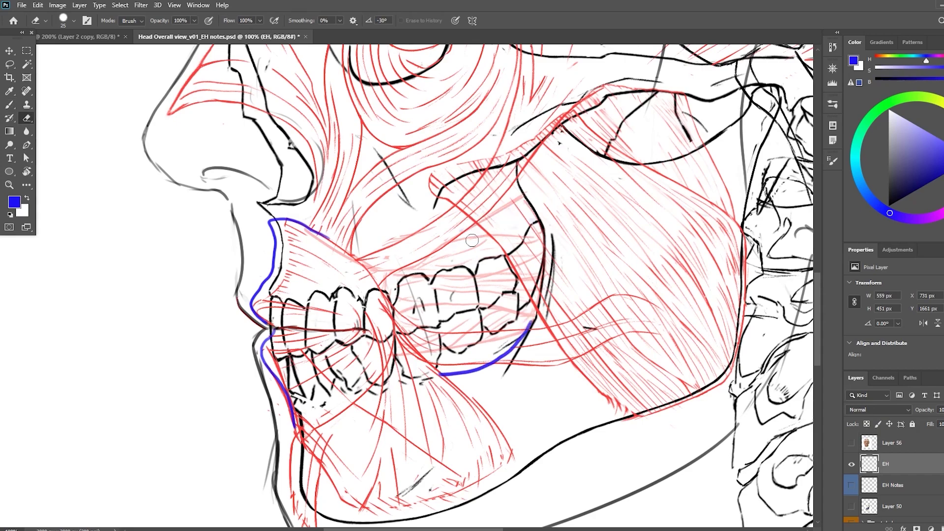
pyautogui.press('b')
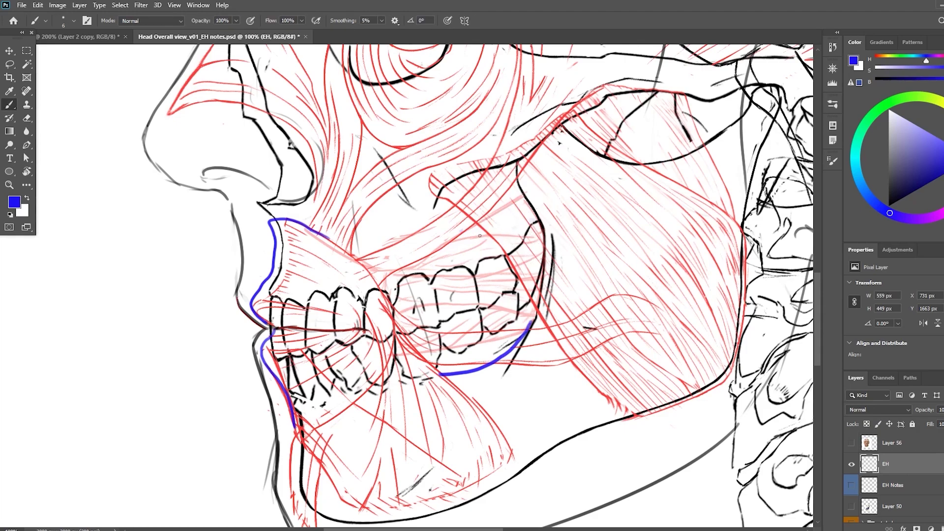
pyautogui.moveTo(487, 233)
pyautogui.mouseDown()
pyautogui.moveTo(445, 248)
pyautogui.moveTo(479, 235)
pyautogui.mouseUp()
pyautogui.moveTo(457, 350); pyautogui.dragTo(487, 265)
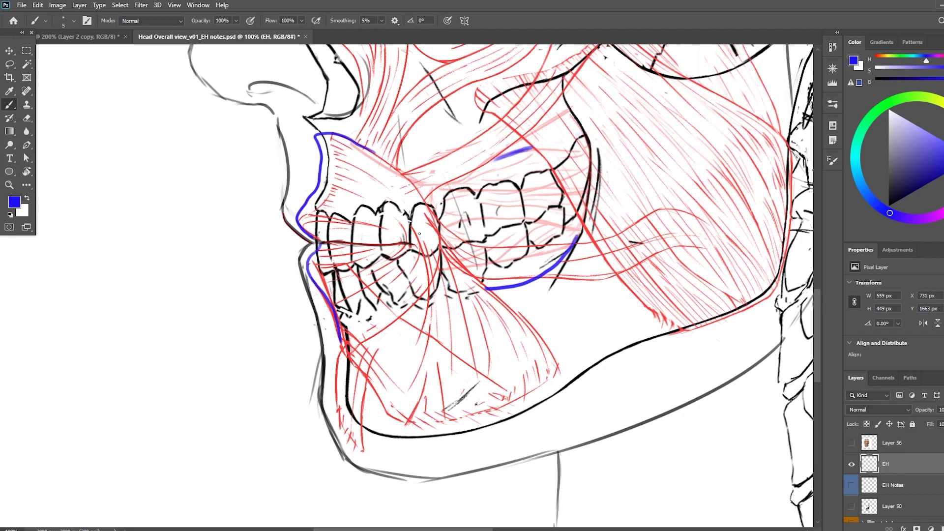
# Outline a blue chin muscle shape running from the lower molars down to the chin
pyautogui.moveTo(417, 230); pyautogui.dragTo(405, 415)
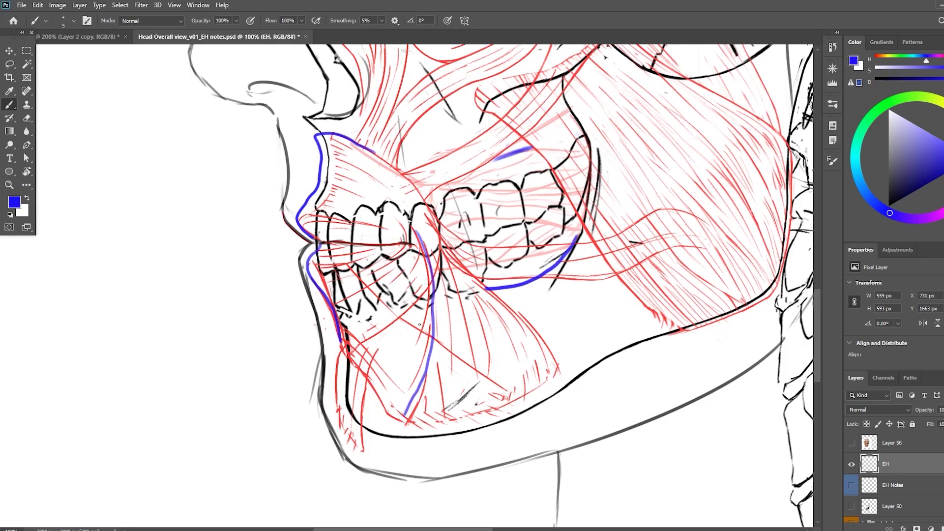
pyautogui.moveTo(410, 303); pyautogui.dragTo(436, 289)
pyautogui.moveTo(433, 335)
pyautogui.mouseDown()
pyautogui.moveTo(411, 322)
pyautogui.moveTo(434, 330)
pyautogui.moveTo(434, 317)
pyautogui.moveTo(388, 348)
pyautogui.moveTo(394, 379)
pyautogui.moveTo(377, 402)
pyautogui.mouseUp()
pyautogui.moveTo(366, 349); pyautogui.dragTo(407, 422)
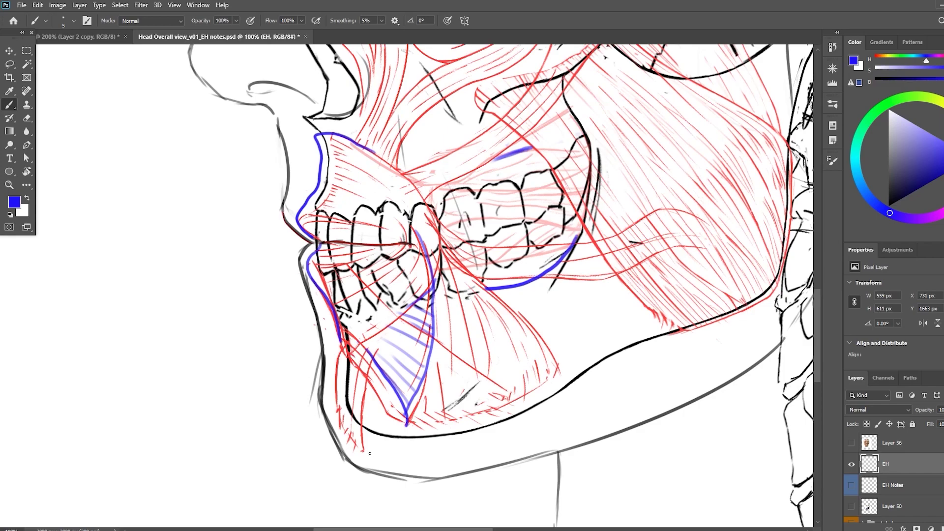
pyautogui.hotkey('ctrl', 'z')
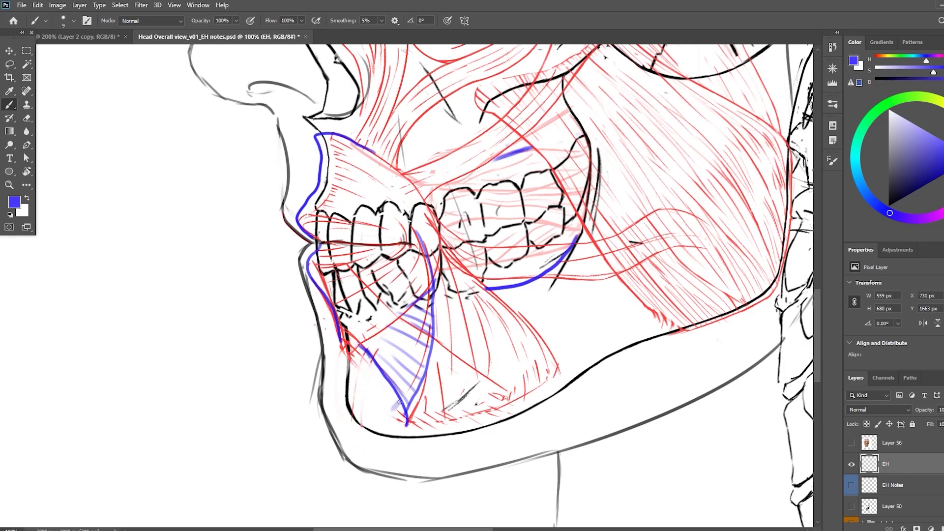
# Thicken the chin outline with a blue oval and hatching strokes at its edges
pyautogui.moveTo(397, 404)
pyautogui.mouseDown()
pyautogui.moveTo(368, 419)
pyautogui.moveTo(392, 406)
pyautogui.mouseUp()
pyautogui.moveTo(371, 358); pyautogui.dragTo(340, 390)
pyautogui.moveTo(403, 408); pyautogui.dragTo(361, 421)
pyautogui.moveTo(364, 358)
pyautogui.mouseDown()
pyautogui.moveTo(343, 384)
pyautogui.moveTo(341, 414)
pyautogui.moveTo(356, 394)
pyautogui.moveTo(337, 405)
pyautogui.moveTo(352, 421)
pyautogui.moveTo(360, 399)
pyautogui.moveTo(352, 385)
pyautogui.moveTo(344, 394)
pyautogui.moveTo(354, 412)
pyautogui.moveTo(343, 392)
pyautogui.moveTo(395, 404)
pyautogui.moveTo(347, 417)
pyautogui.moveTo(387, 391)
pyautogui.moveTo(384, 372)
pyautogui.mouseUp()
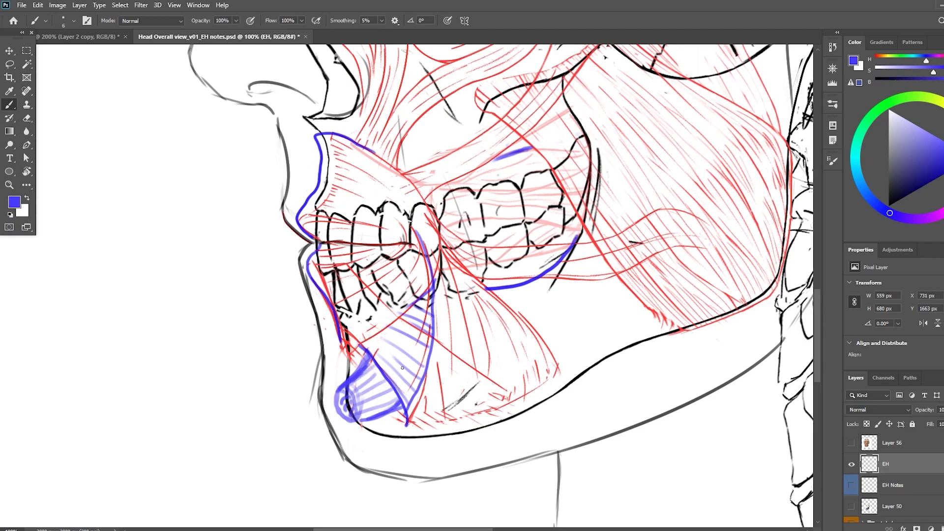
pyautogui.moveTo(349, 370); pyautogui.dragTo(342, 382)
pyautogui.moveTo(259, 279)
pyautogui.mouseDown()
pyautogui.moveTo(280, 463)
pyautogui.moveTo(283, 214)
pyautogui.mouseUp()
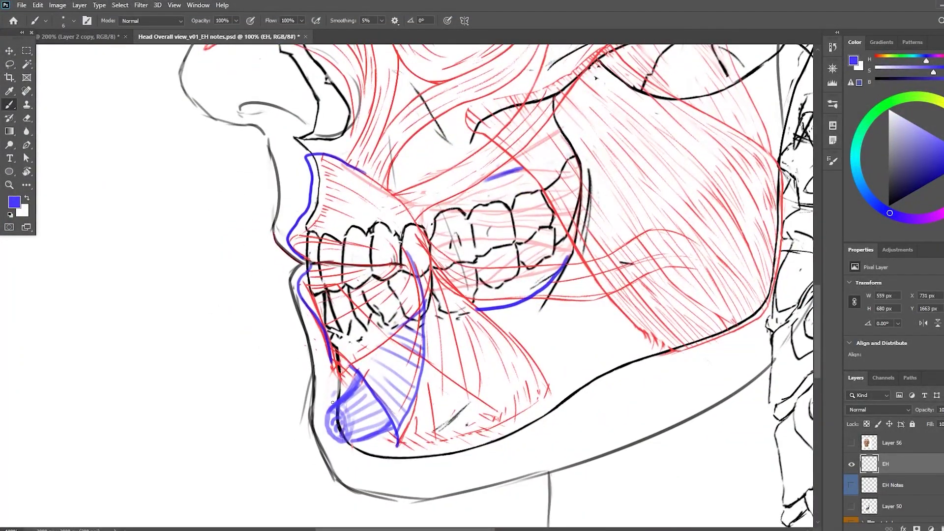
pyautogui.moveTo(334, 378); pyautogui.dragTo(343, 396)
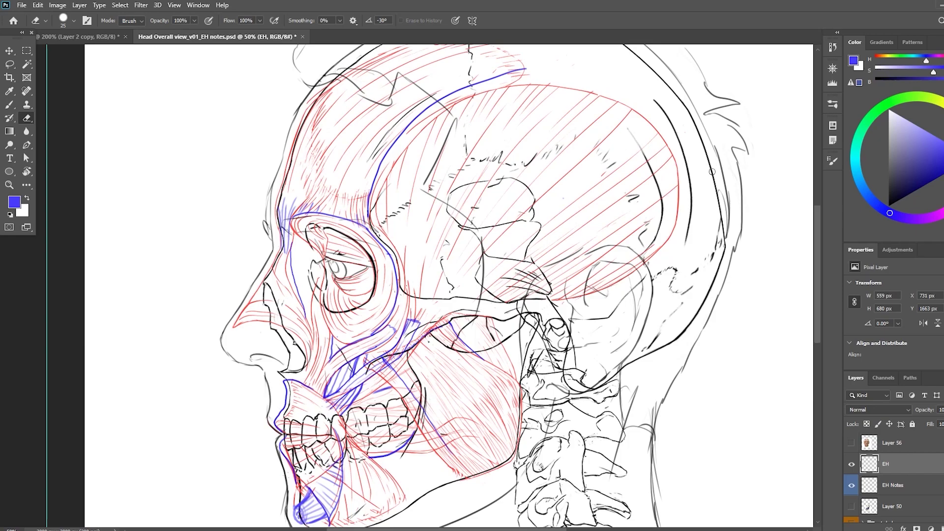
# Shrink the brush size twice and trace a first rough blue curve along the back of the cranium
pyautogui.press('[')
pyautogui.press('[')
pyautogui.press('b')
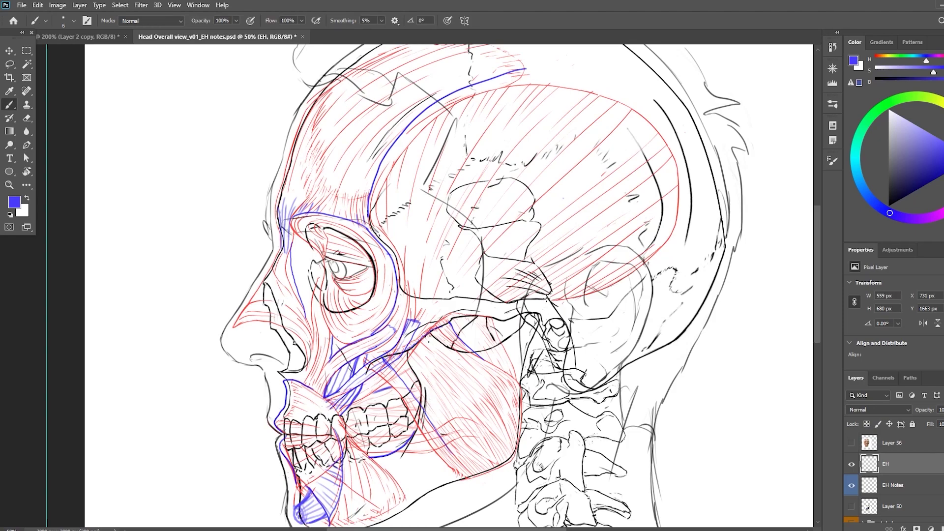
pyautogui.moveTo(575, 294); pyautogui.dragTo(620, 111)
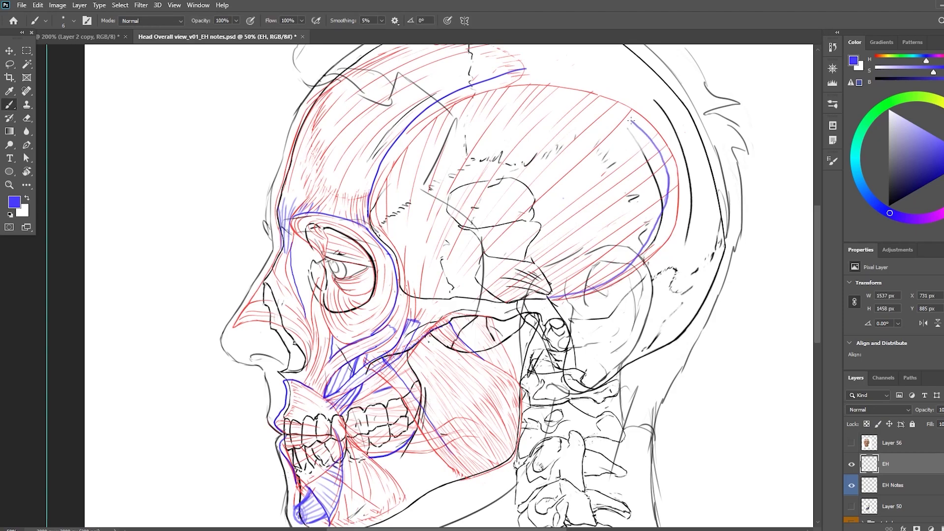
# Undo the rough stroke and redraw a smoother blue curve along the cranium edge
pyautogui.hotkey('ctrl', 'z')
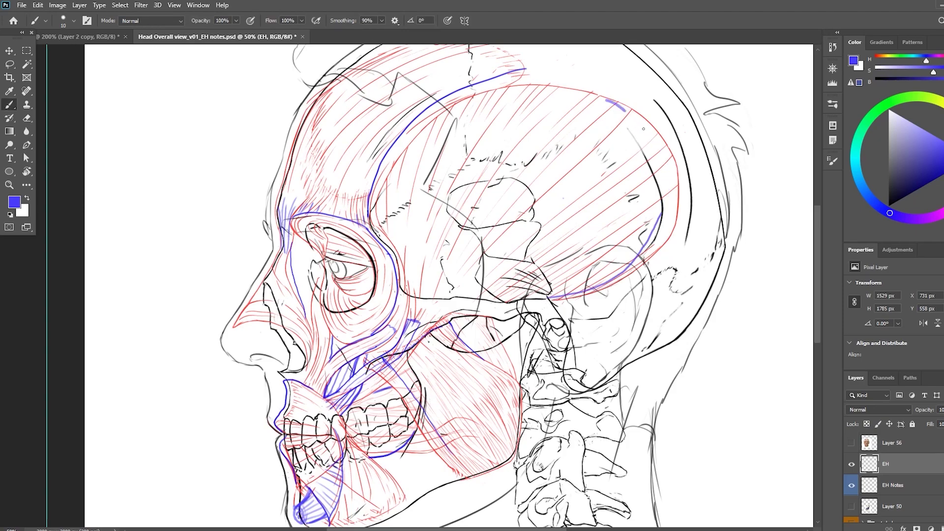
pyautogui.moveTo(609, 104)
pyautogui.mouseDown()
pyautogui.moveTo(658, 185)
pyautogui.moveTo(660, 218)
pyautogui.mouseUp()
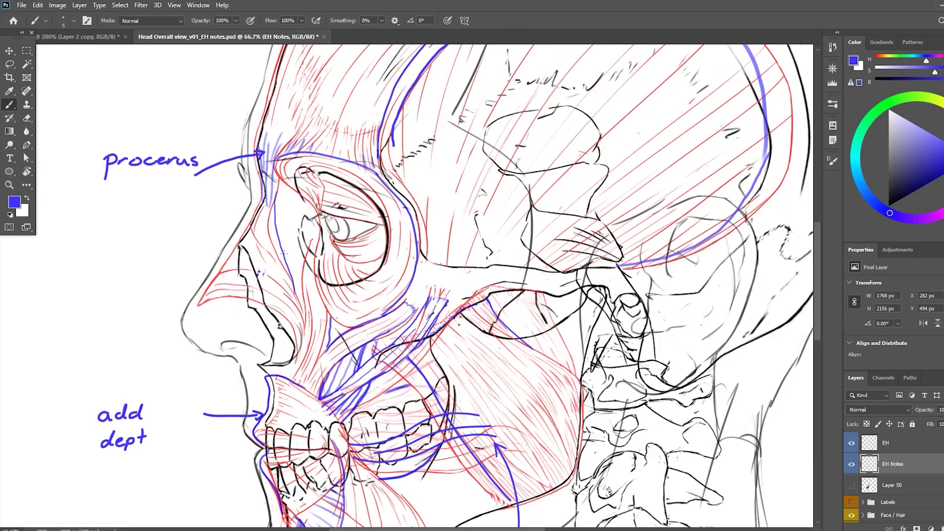
pyautogui.scroll(-3, 472, 280)
pyautogui.scroll(3, 472, 281)
pyautogui.scroll(-5, 472, 281)
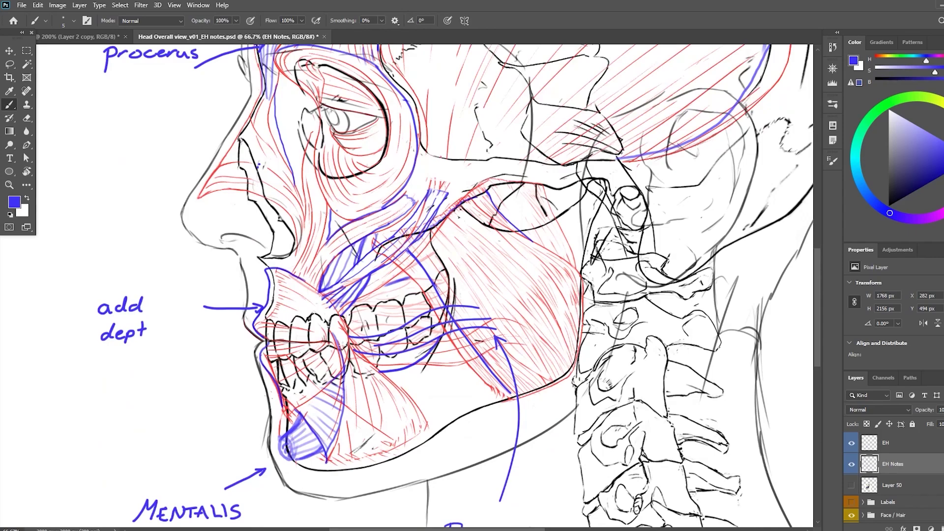
pyautogui.scroll(-3, 473, 280)
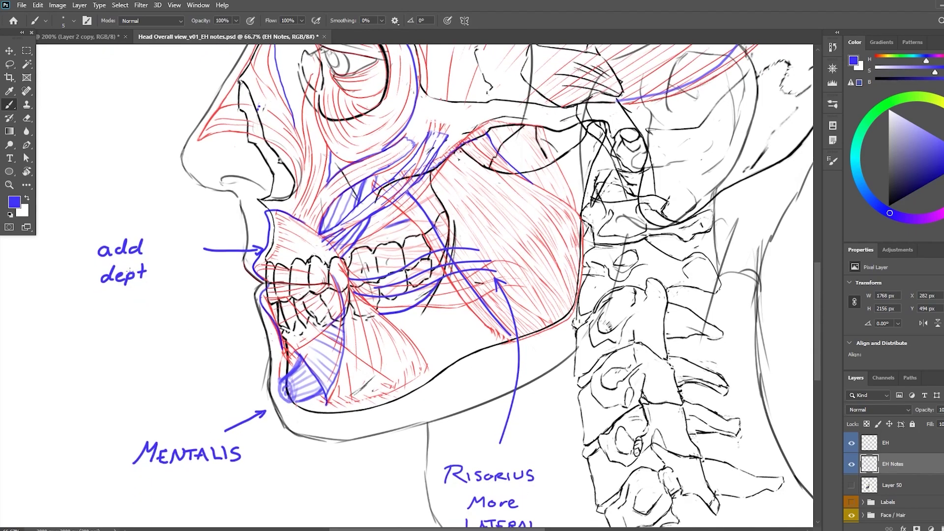
pyautogui.scroll(-3, 472, 280)
pyautogui.scroll(-2, 473, 280)
pyautogui.scroll(8, 473, 280)
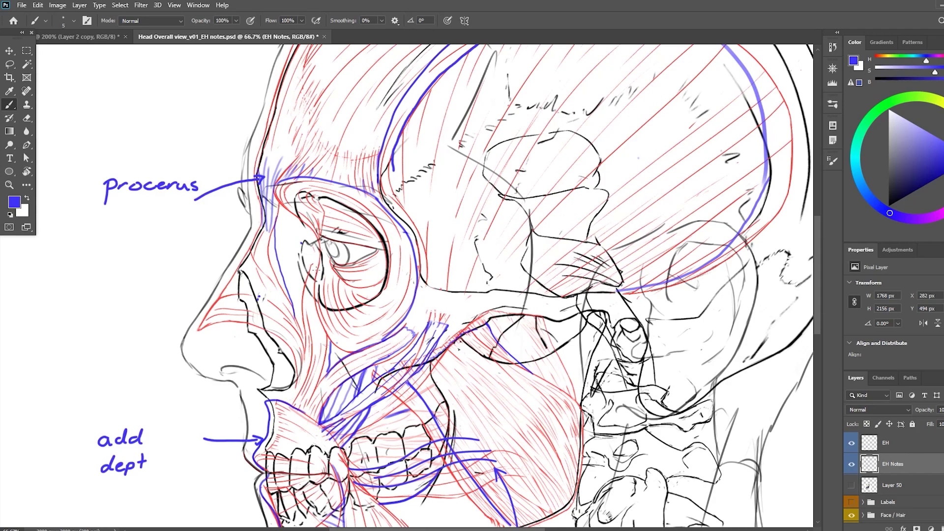
# Draw blue lines up the side of the nose, across toward the eye and down the cheek
pyautogui.moveTo(260, 306); pyautogui.dragTo(276, 230)
pyautogui.moveTo(277, 227)
pyautogui.mouseDown()
pyautogui.moveTo(310, 240)
pyautogui.moveTo(318, 282)
pyautogui.mouseUp()
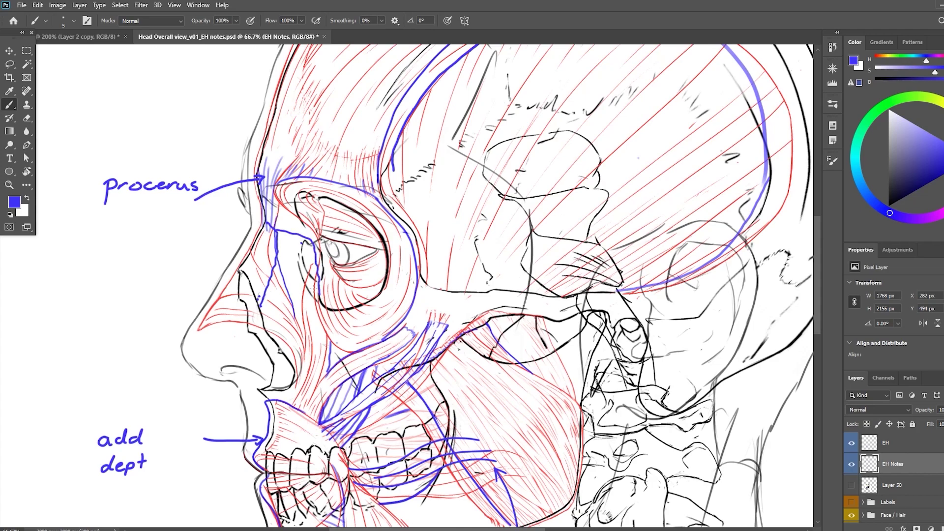
pyautogui.moveTo(313, 294); pyautogui.dragTo(329, 343)
# Add a second parallel blue line along the nose-cheek edge and a stroke joining it from below
pyautogui.moveTo(306, 330); pyautogui.dragTo(282, 242)
pyautogui.moveTo(295, 243); pyautogui.dragTo(305, 286)
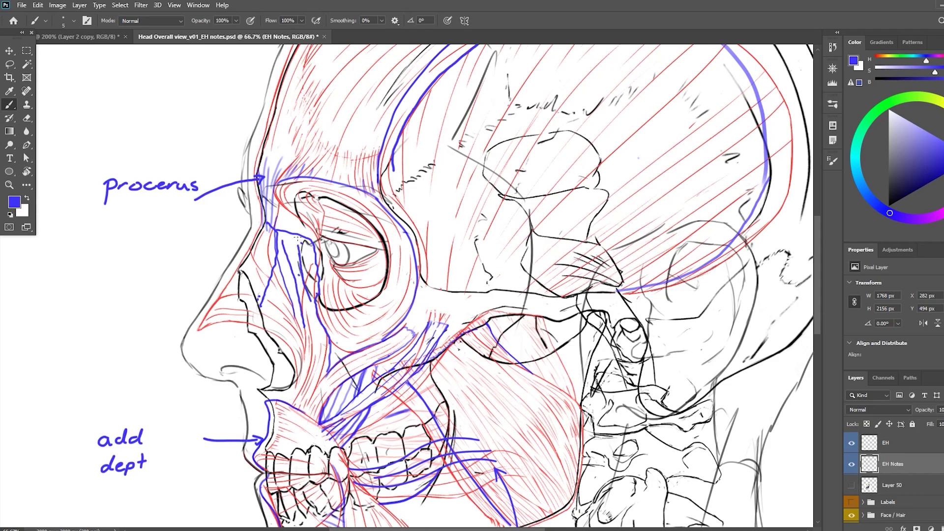
pyautogui.press('e')
pyautogui.press('b')
pyautogui.moveTo(310, 369); pyautogui.dragTo(305, 329)
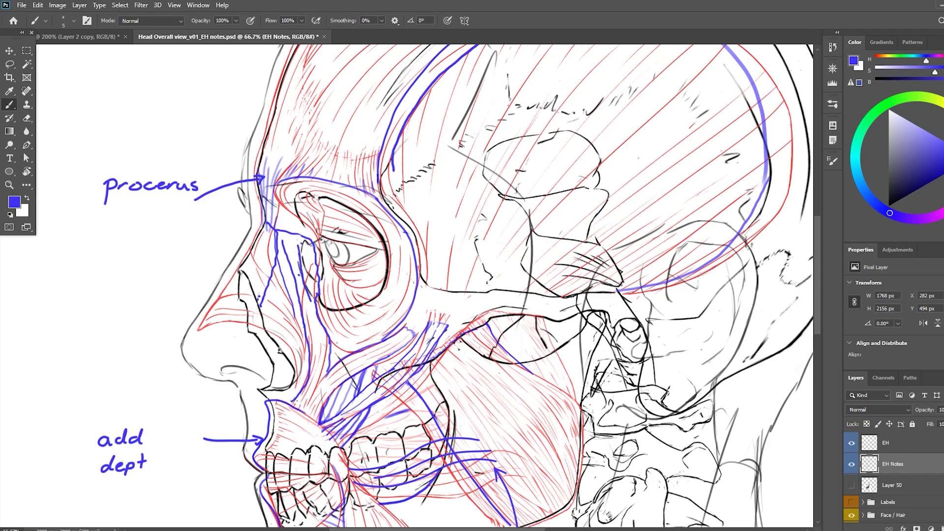